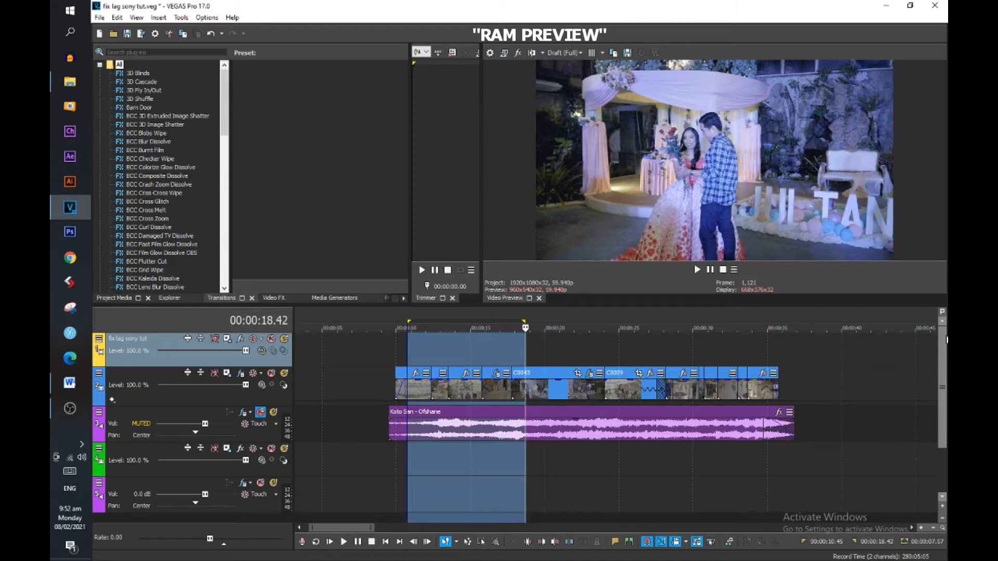
Build dynamic RAM previews for the timeline ranges 00:00:10.45 to 00:00:18.42 and 00:00:26.28 to 00:00:35.45
key("shift+b")
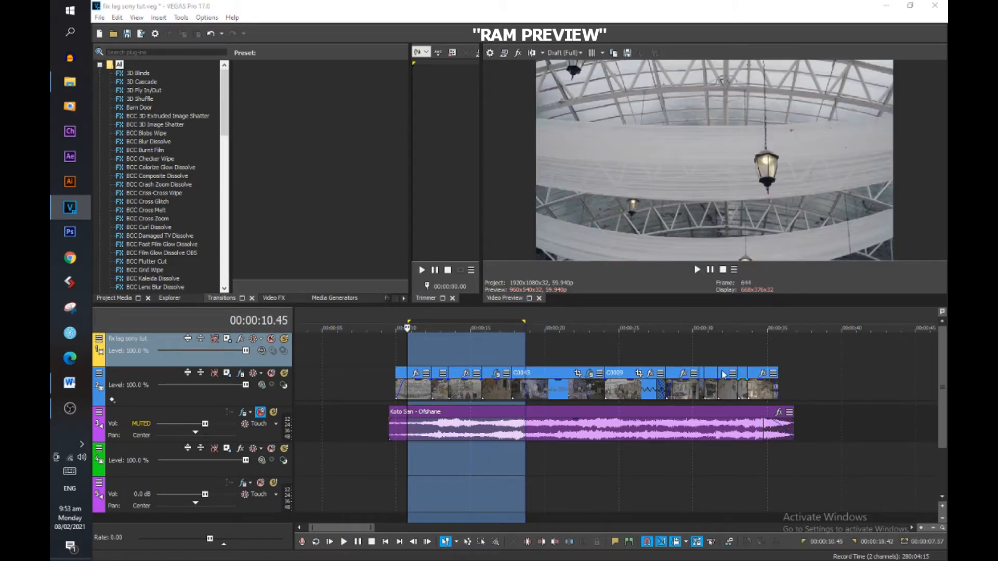
left_click_drag(641, 352, 784, 345)
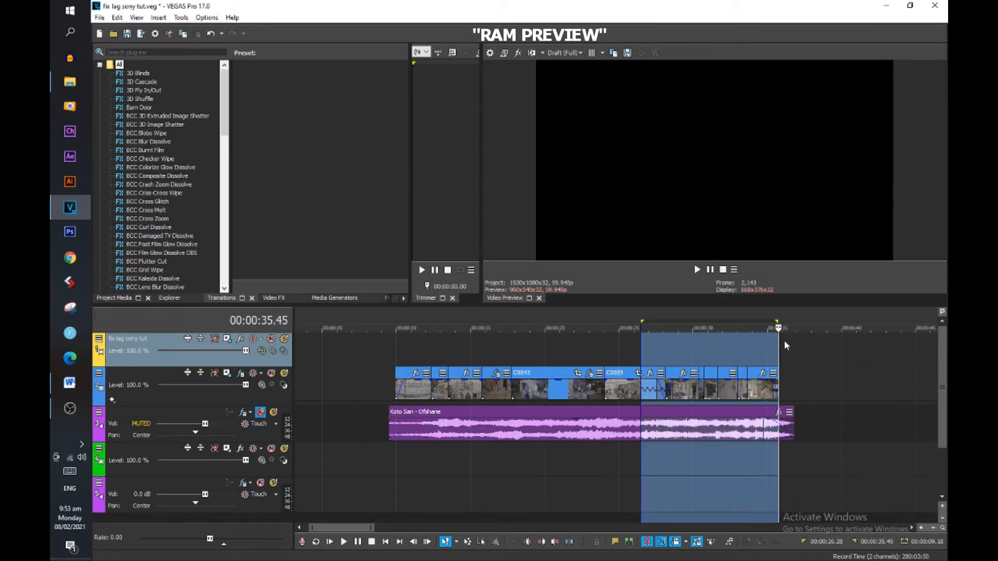
key("shift+b")
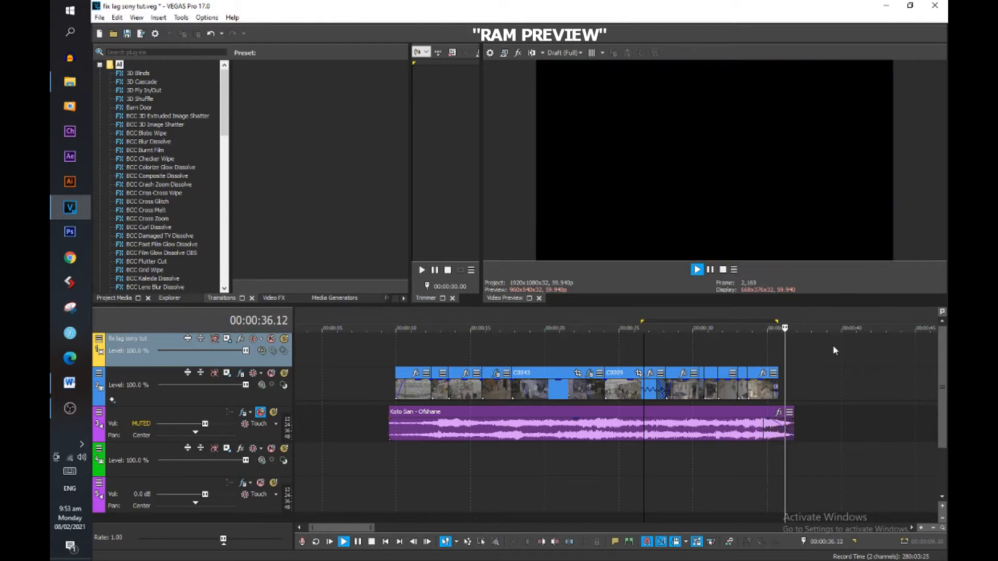
Play back the RAM-previewed sections of the timeline to check how smoothly they run
key("space")
key("space")
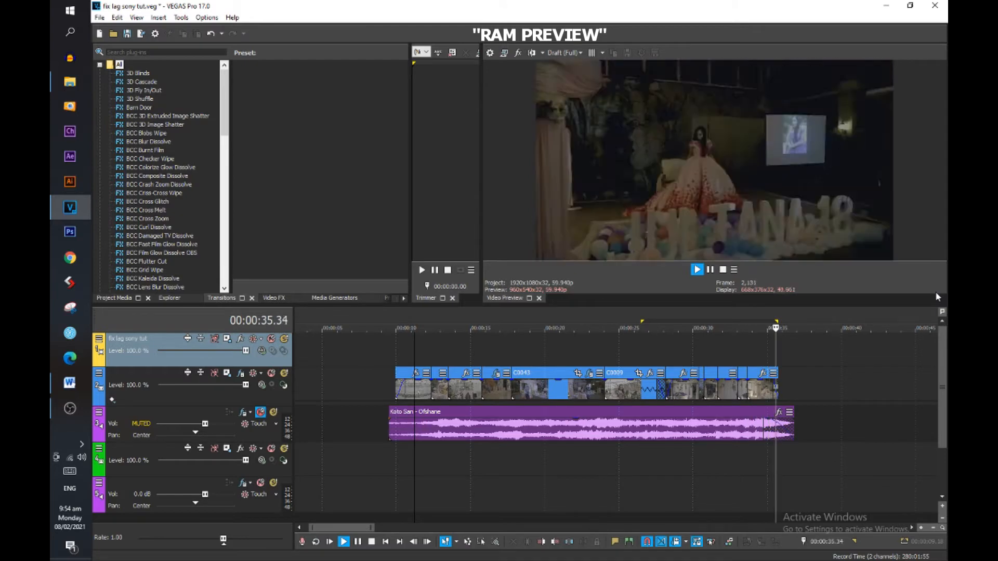
key("space")
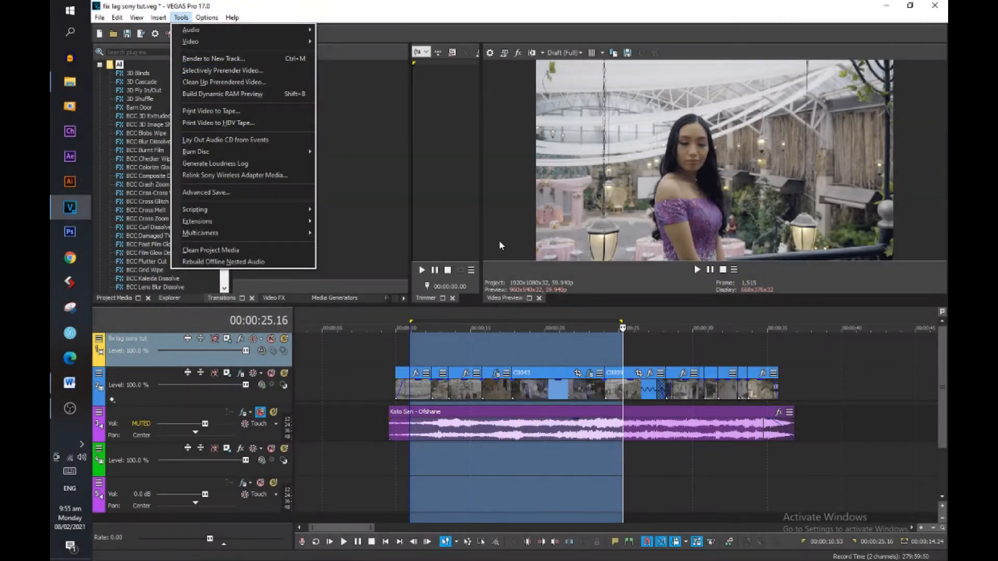
Selectively prerender the timeline range from 00:00:11.17 to 00:00:21.57
left_click(675, 352)
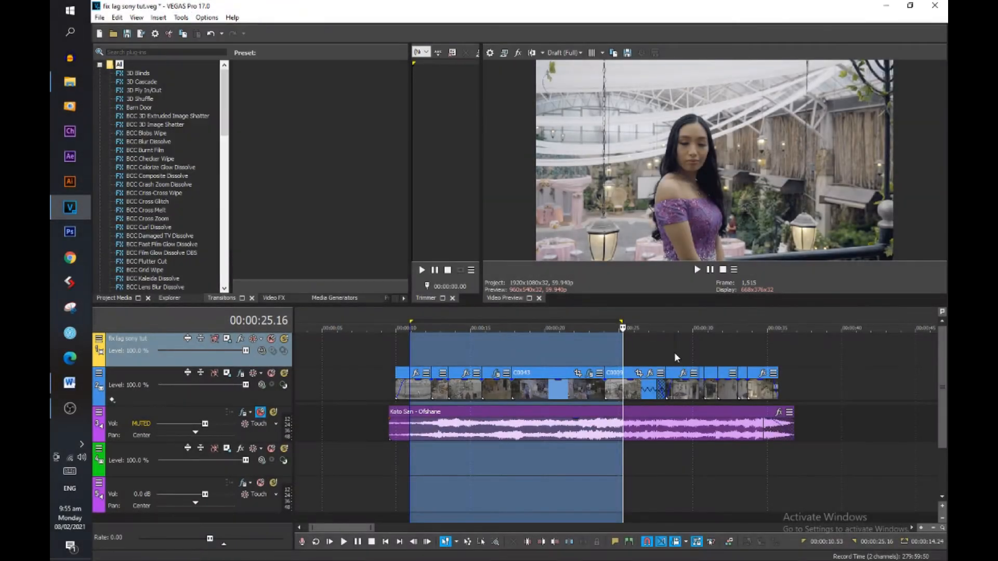
left_click_drag(415, 344, 573, 344)
left_click(180, 17)
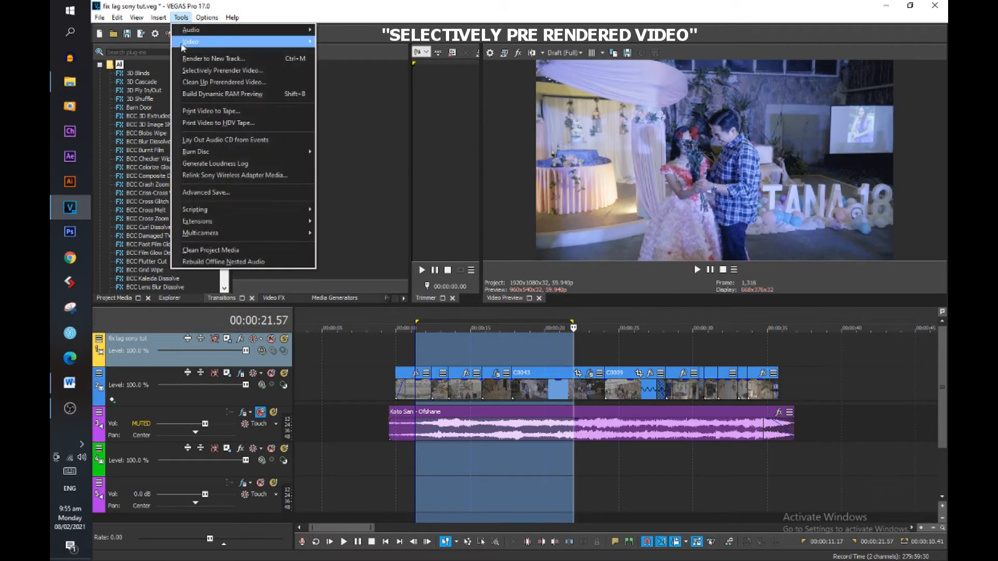
left_click(185, 70)
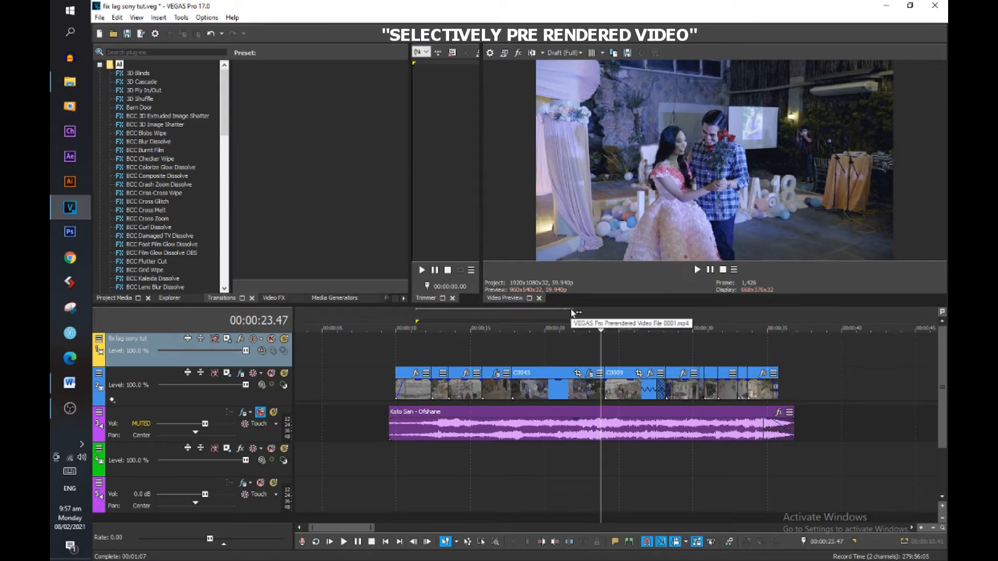
Play back the prerendered section from near its beginning at 00:00:11.35
left_click(629, 333)
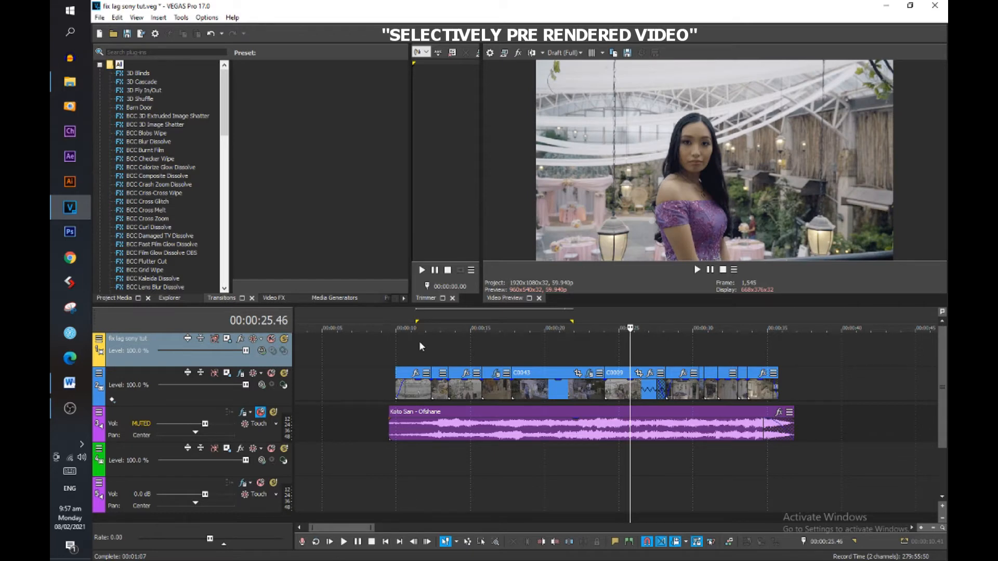
left_click(419, 341)
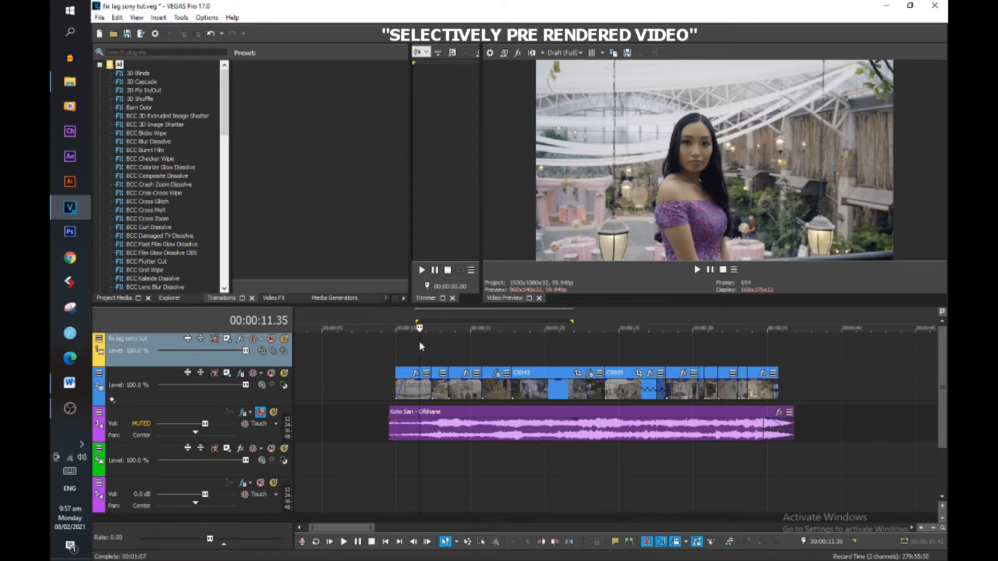
key("space")
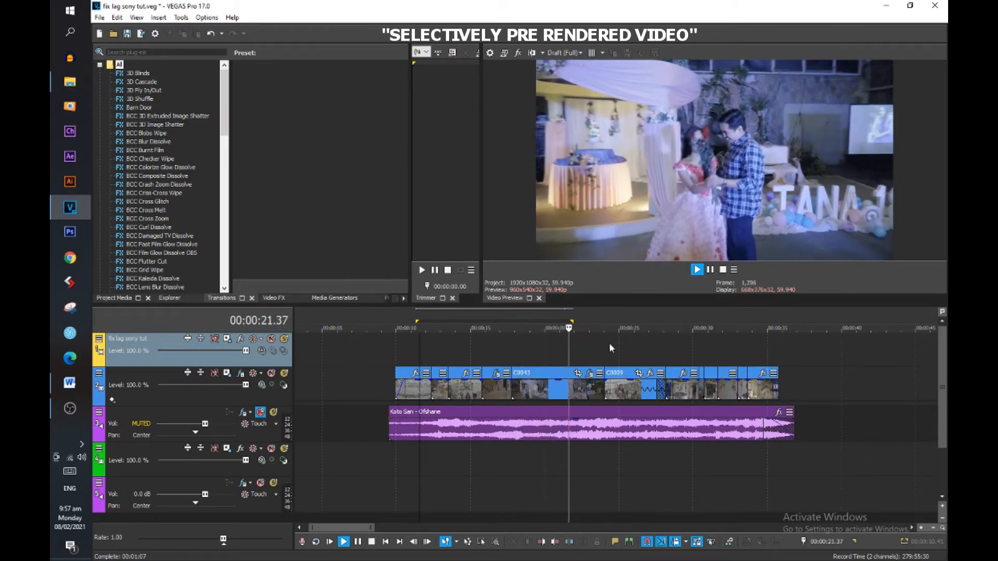
left_click(630, 315)
Selectively prerender the range 00:00:23.38 to 00:00:35.21 as MAGIX AVC/AAC MP4 with the Internet HD 1080p 29.97 fps template
left_click_drag(599, 312, 772, 313)
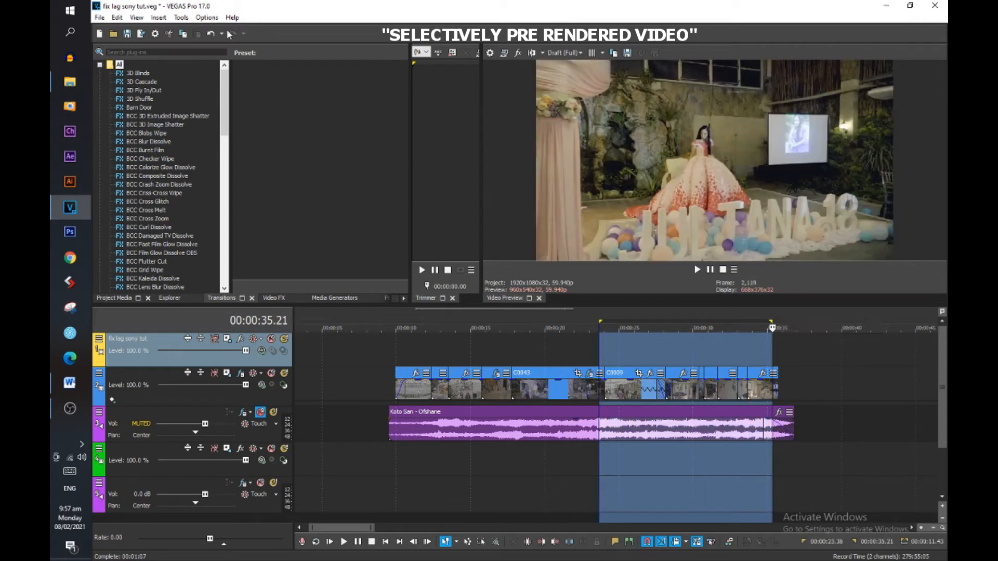
left_click(181, 17)
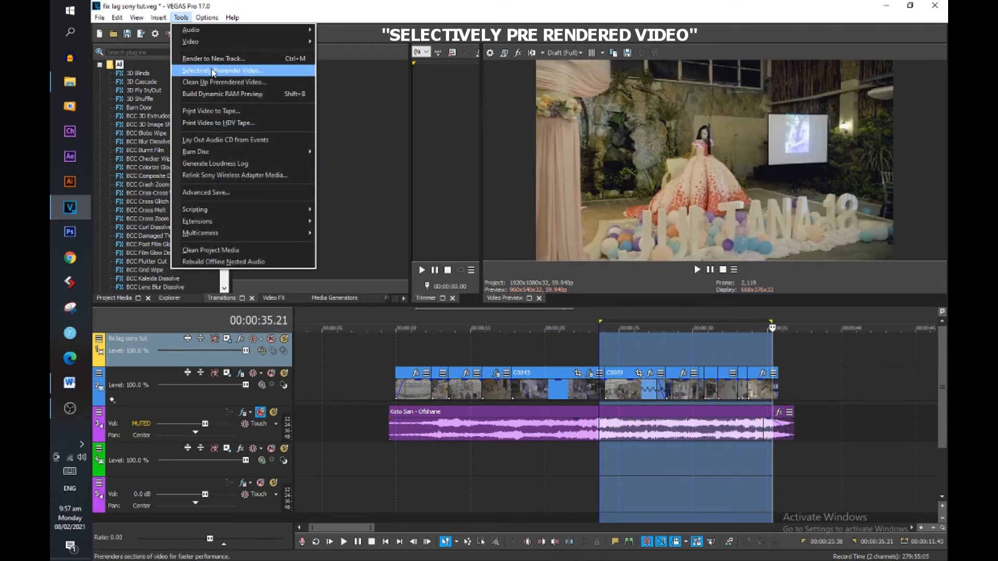
left_click(214, 71)
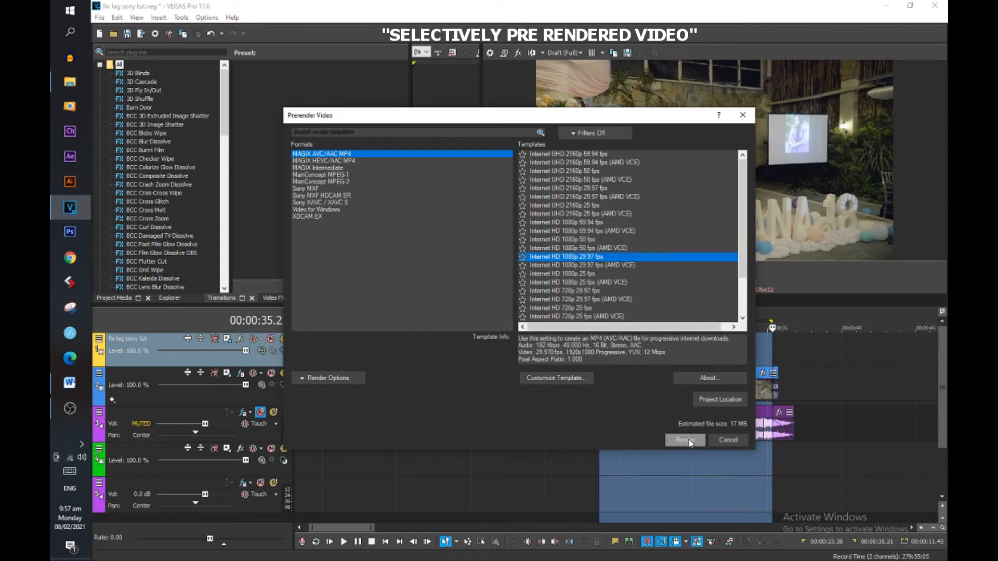
left_click(685, 440)
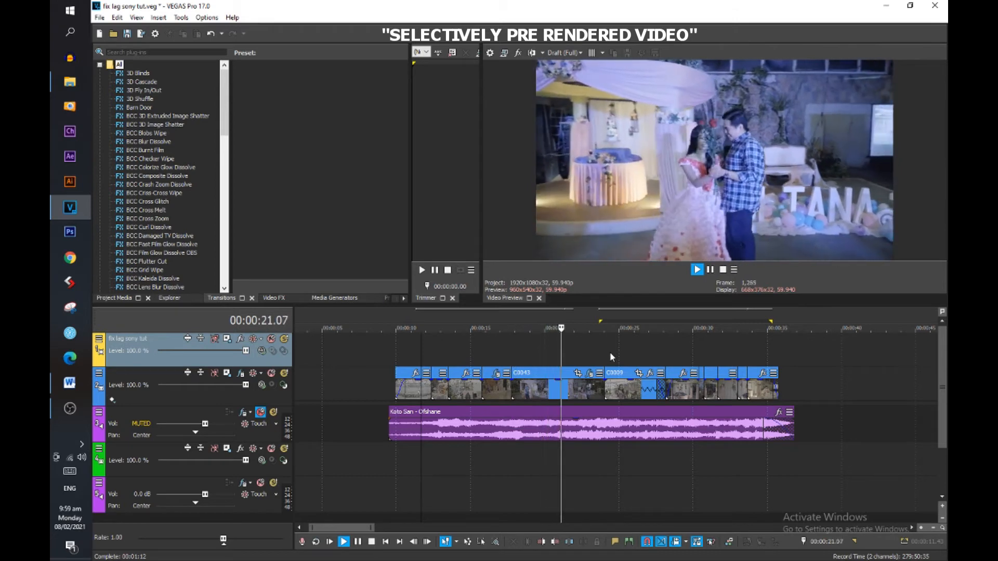
Play back the second prerendered section, from about 00:00:24.24 towards the end of the clips
key("space")
left_click(610, 351)
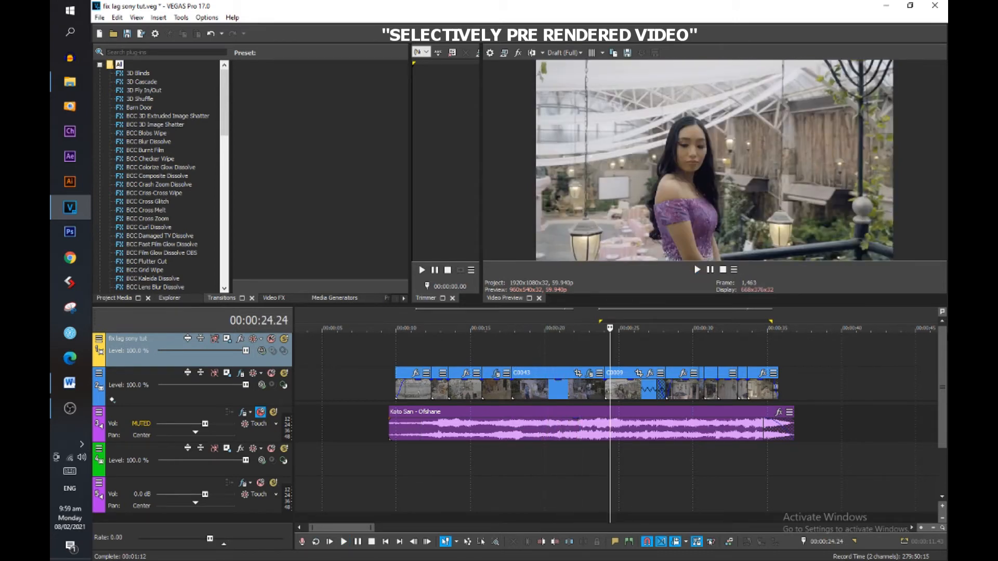
key("space")
left_click(752, 345)
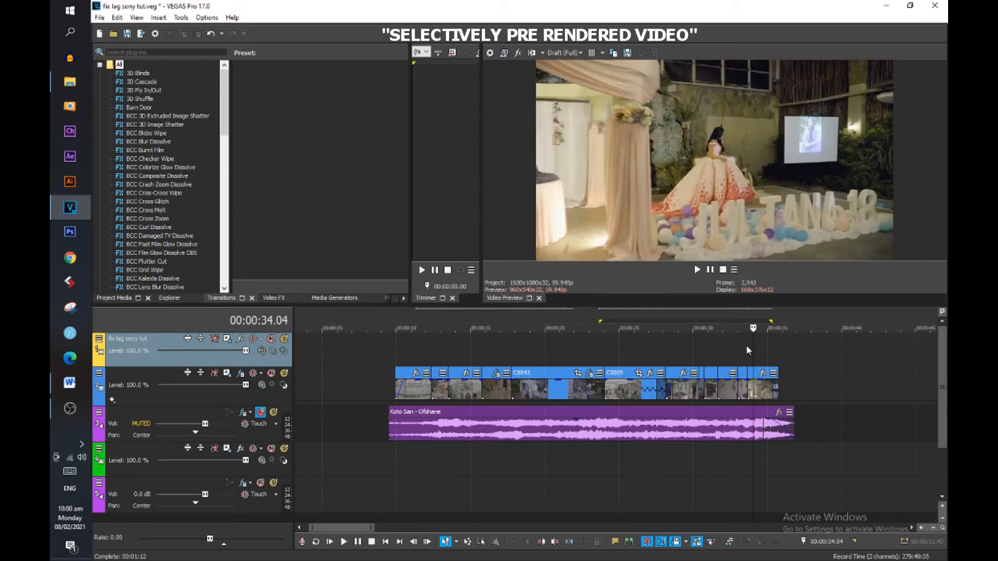
Try moving the last video clip, C0032, slightly later so that a gap opens before it
scroll(747, 346, "up", 2)
left_click_drag(618, 388, 636, 382)
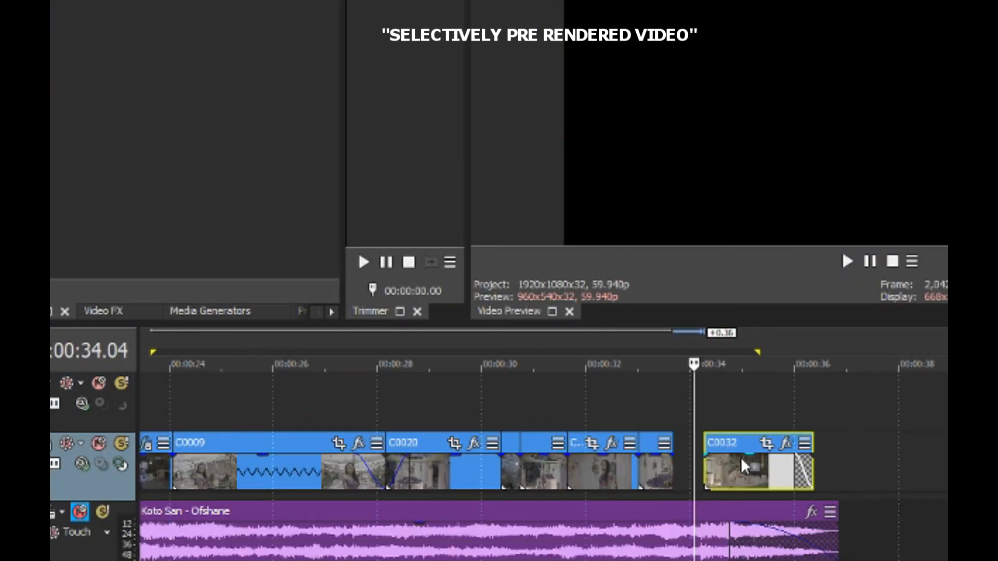
left_click_drag(741, 460, 742, 460)
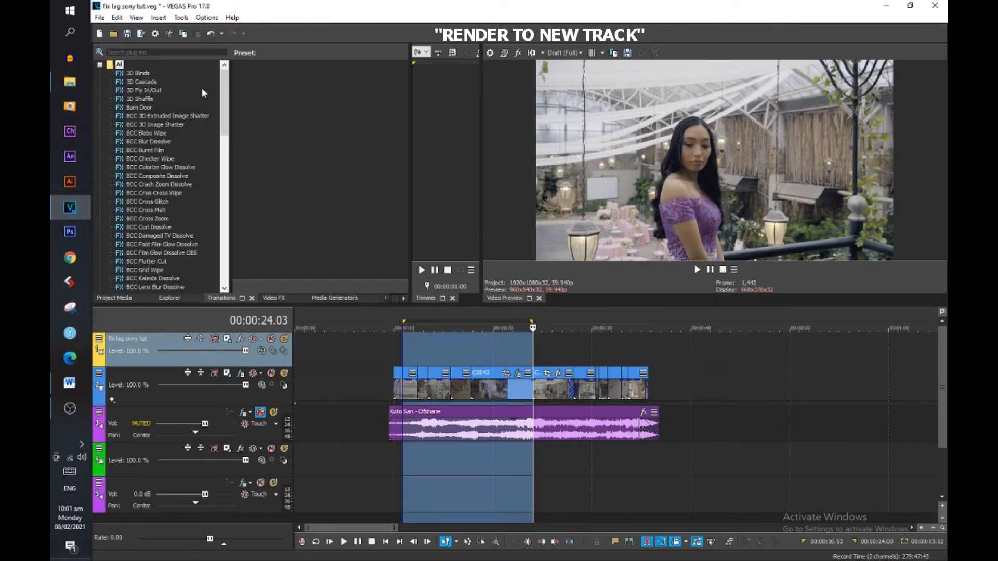
Render 00:00:10.52 to 00:00:24.03 to a new track named fix lag sony tut1, using MAGIX AVC/AAC MP4 at Internet HD 1080p 29.97 fps
left_click(181, 18)
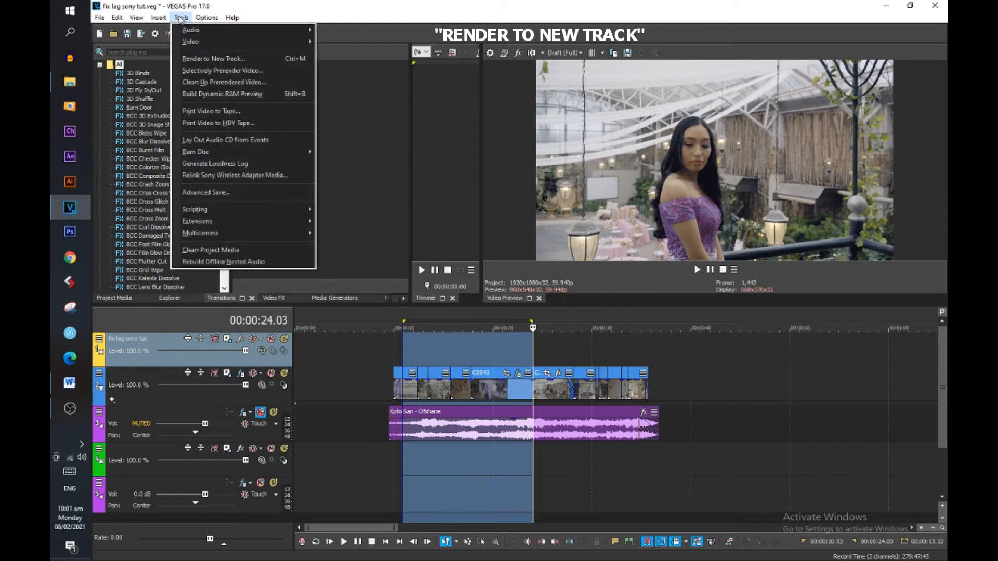
left_click(187, 58)
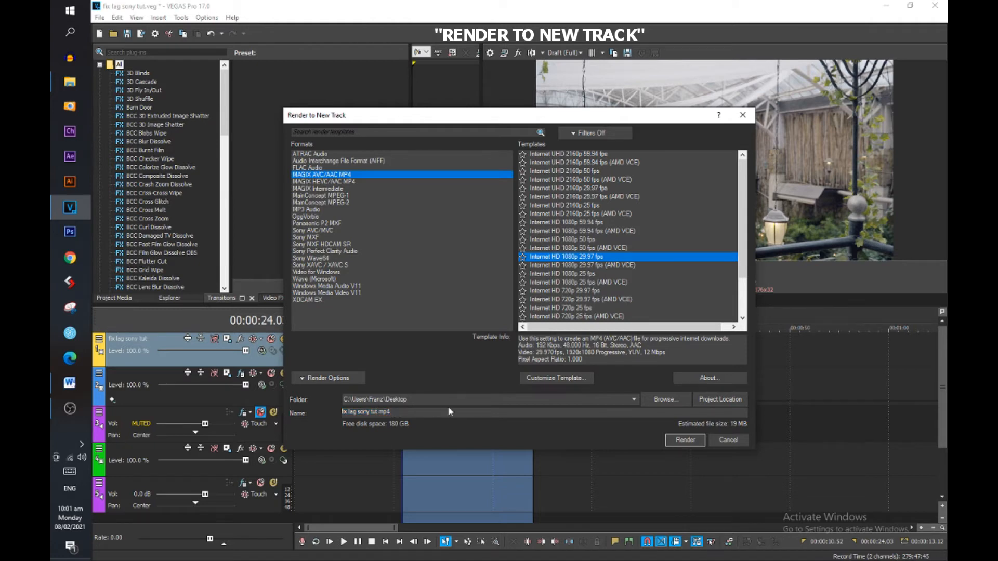
type("f")
left_click(684, 439)
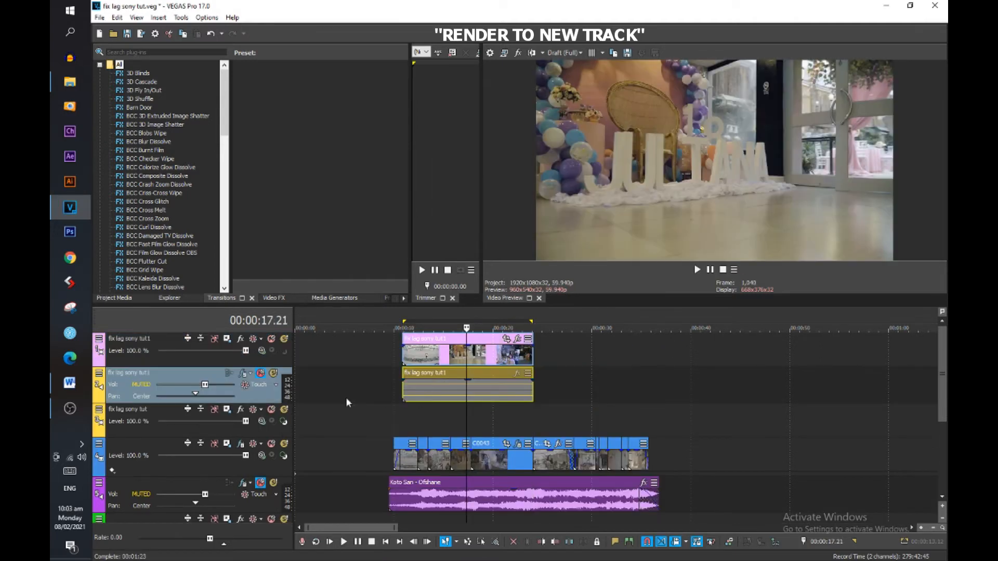
Reduce the height of the rendered audio track and play back the rendered clip on the new track
left_click_drag(267, 403, 269, 378)
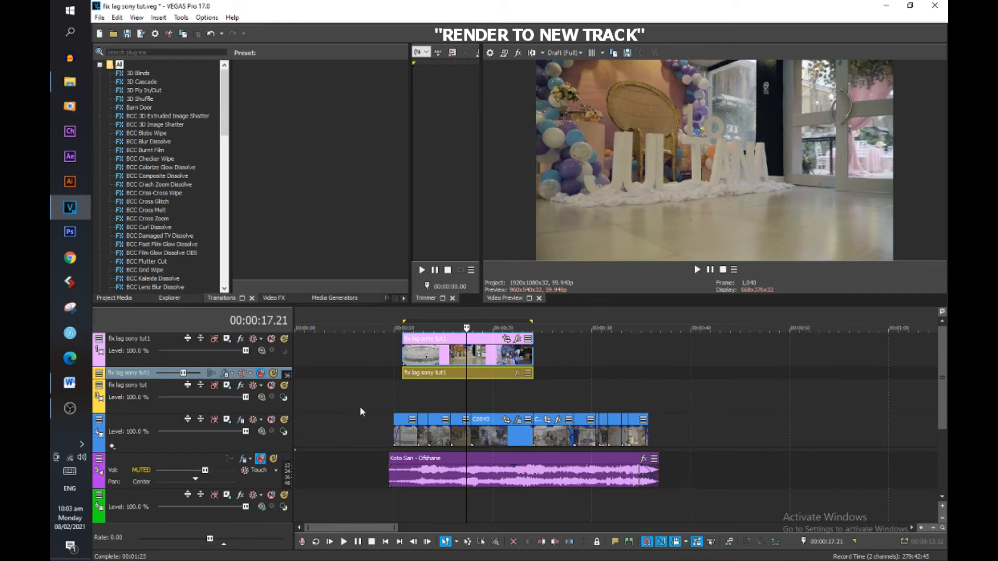
left_click(400, 395)
key("space")
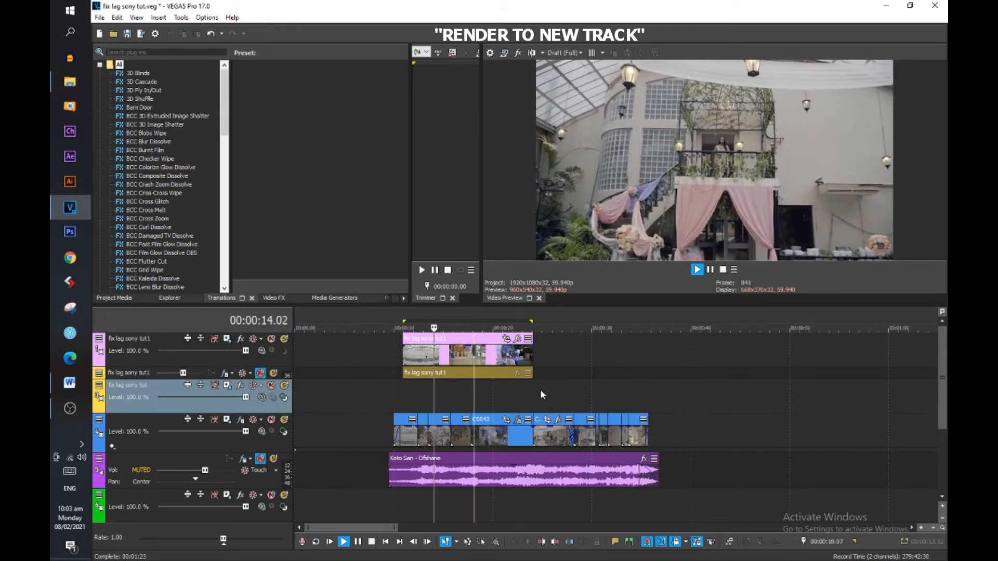
scroll(535, 395, "up", 3)
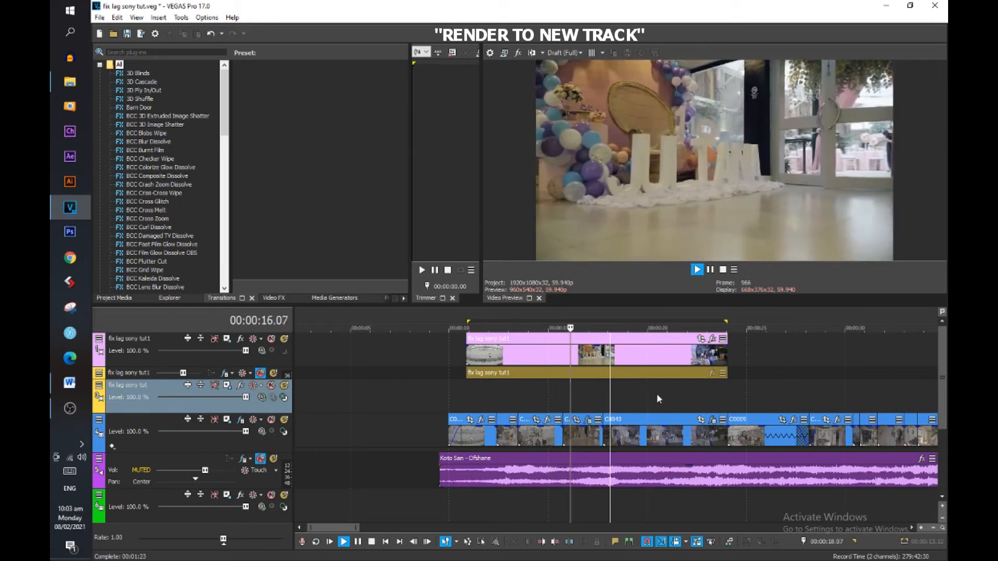
scroll(658, 400, "down", 2)
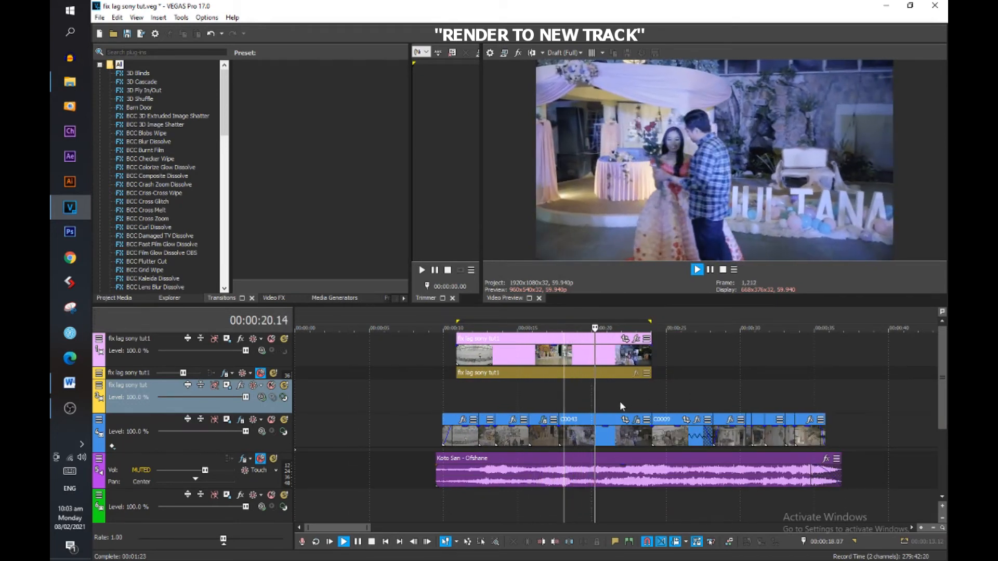
Render the remaining range from 00:00:24.03 to 00:00:35.45 to a new track named fix lag sony tu3t
left_click_drag(825, 347, 653, 347)
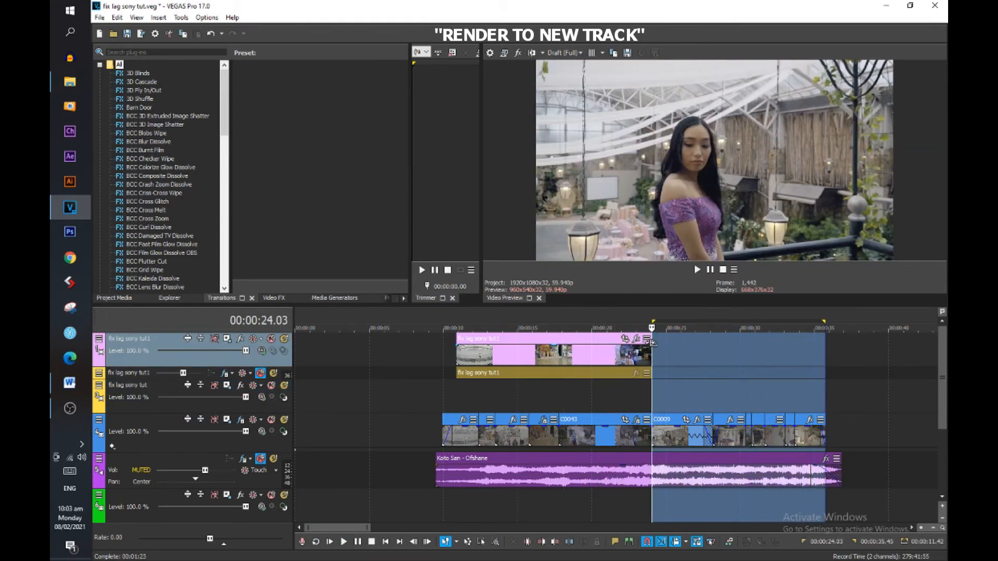
left_click(181, 17)
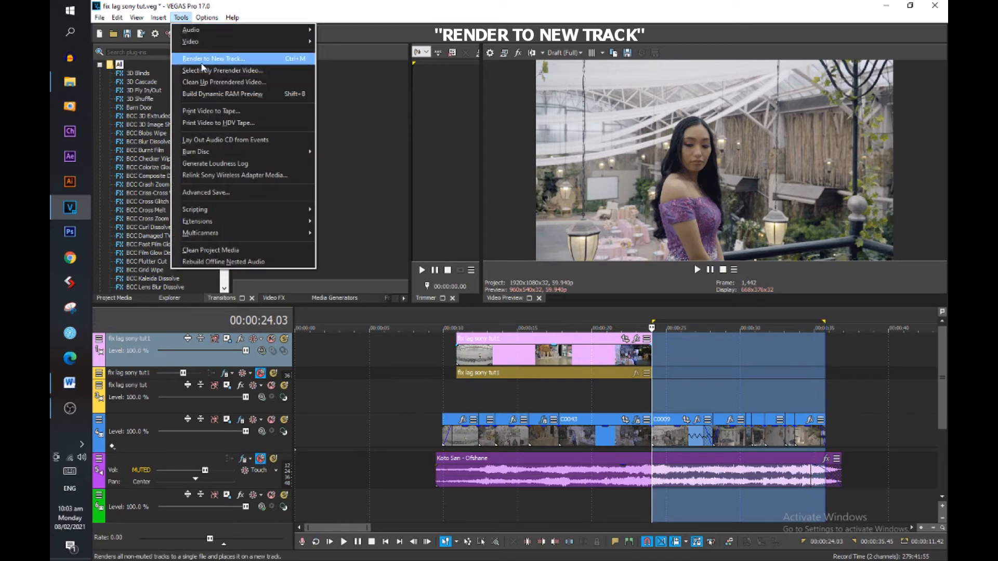
left_click(203, 62)
left_click(683, 439)
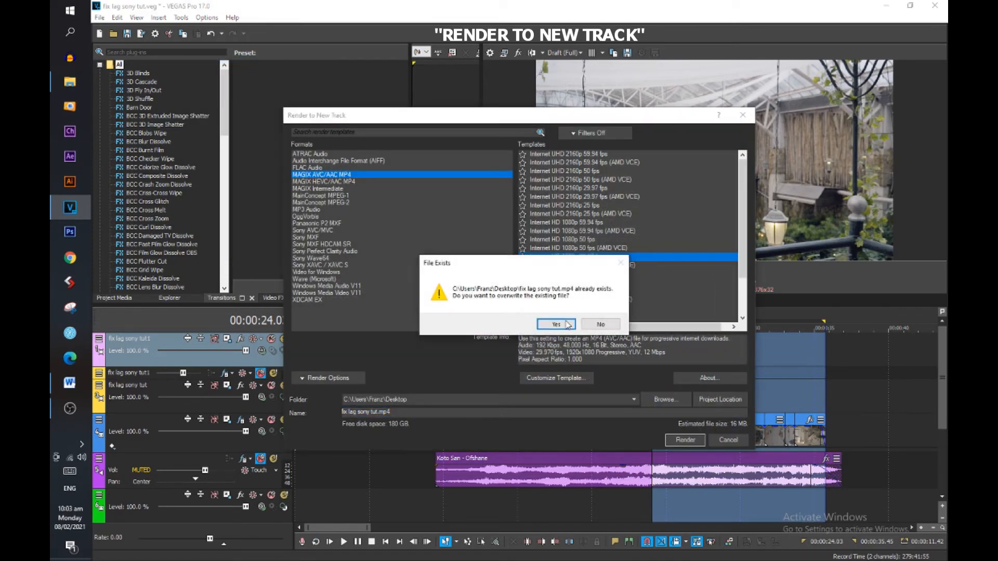
left_click(558, 326)
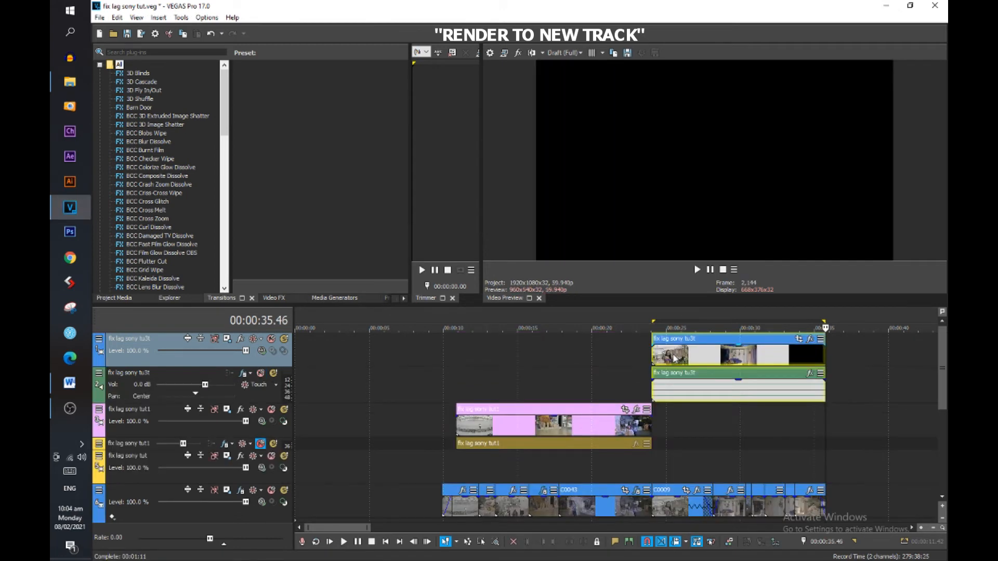
Move the second rendered clip down onto the fix lag sony tut1 tracks, directly after the first rendered clip
left_click_drag(674, 357, 680, 426)
left_click(606, 383)
Play back the two joined rendered clips across the point where they meet
left_click(494, 373)
key("space")
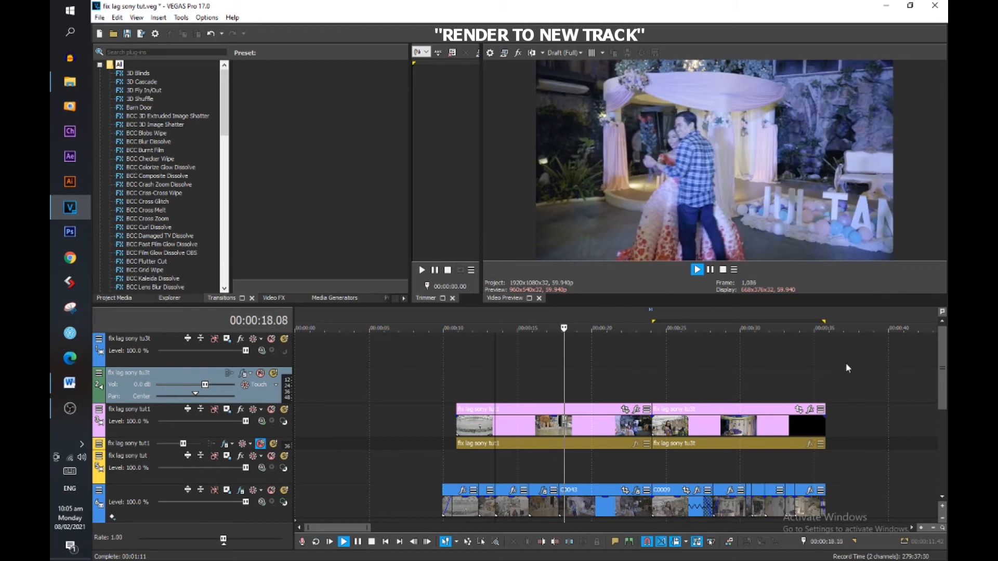
left_click(842, 391)
scroll(703, 349, "down", 1)
scroll(623, 365, "up", 2)
scroll(603, 373, "down", 2)
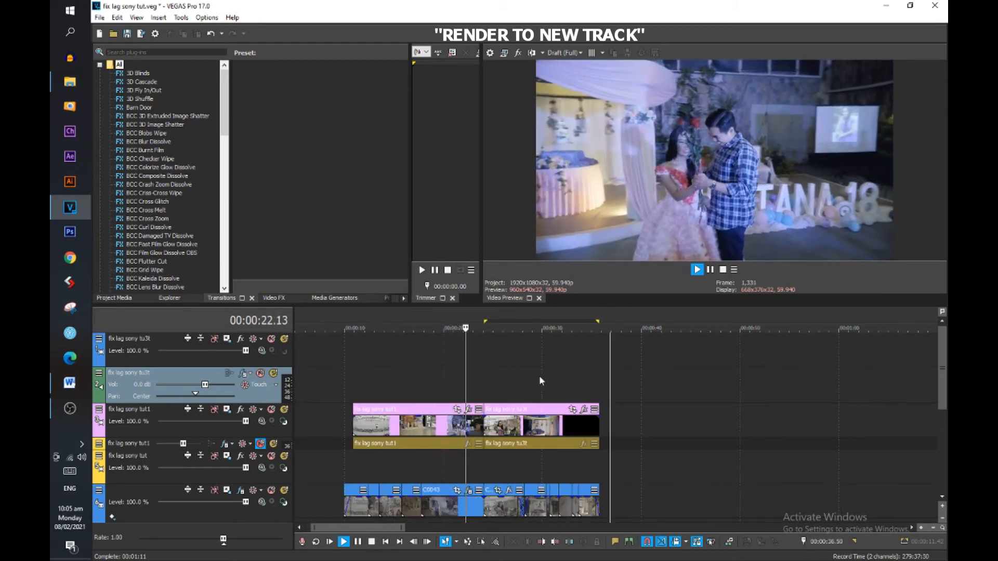
scroll(551, 375, "up", 1)
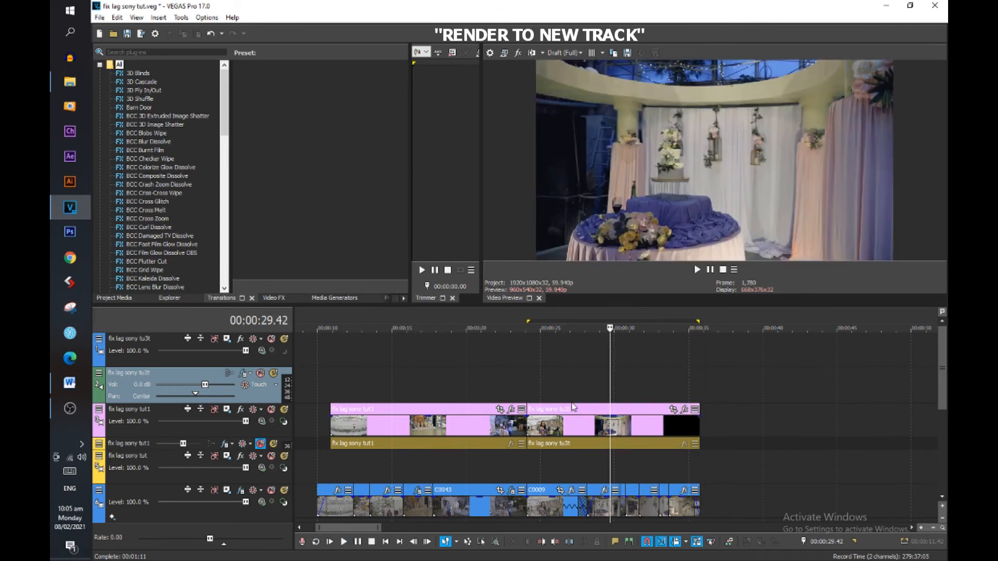
Select the second rendered clip together with its source clips and move them later to start at 00:00:29.42
left_click_drag(618, 513, 683, 527)
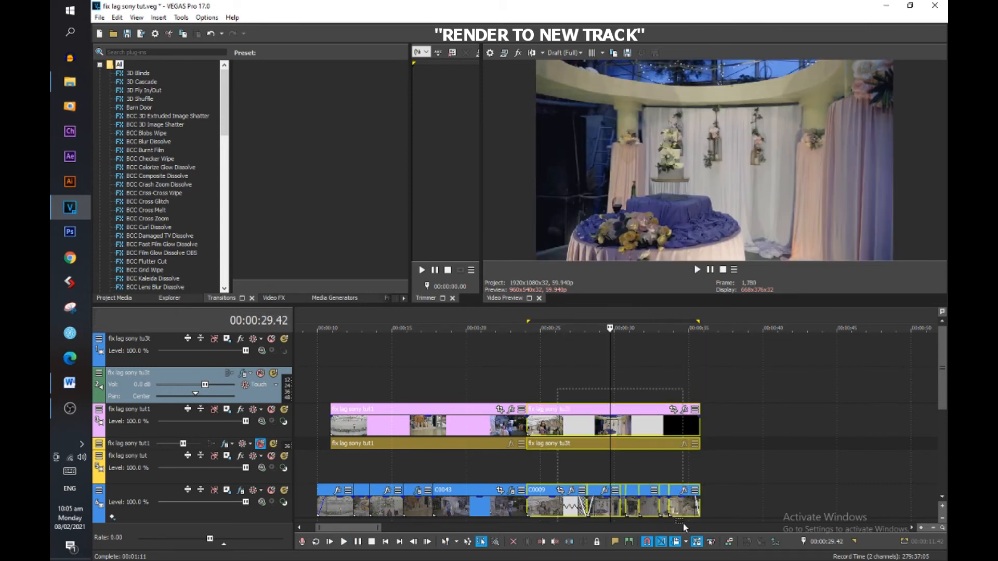
left_click_drag(595, 428, 680, 433)
key("d")
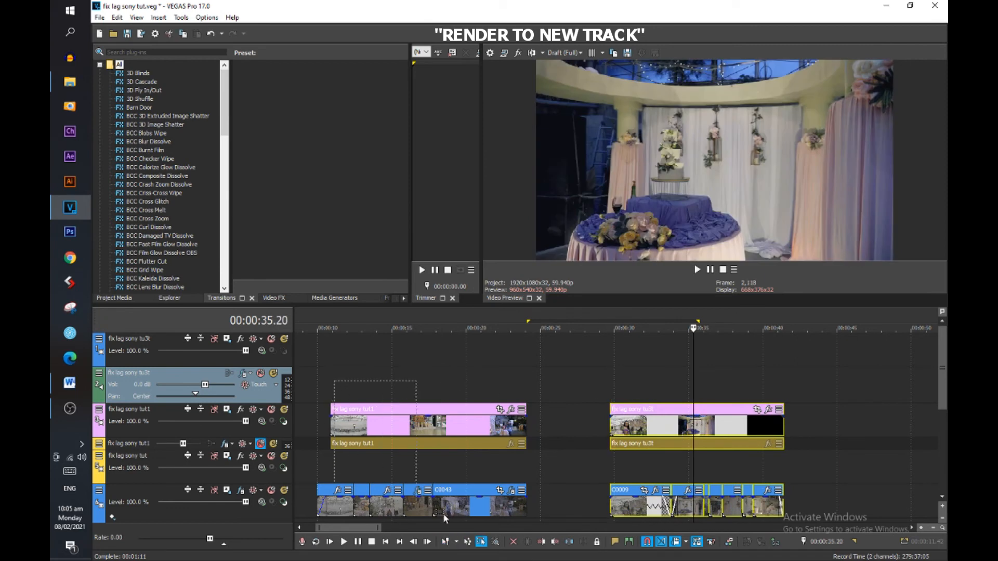
Select the first rendered clip together with its source clips and move them behind the second rendered section
scroll(540, 503, "down", 1)
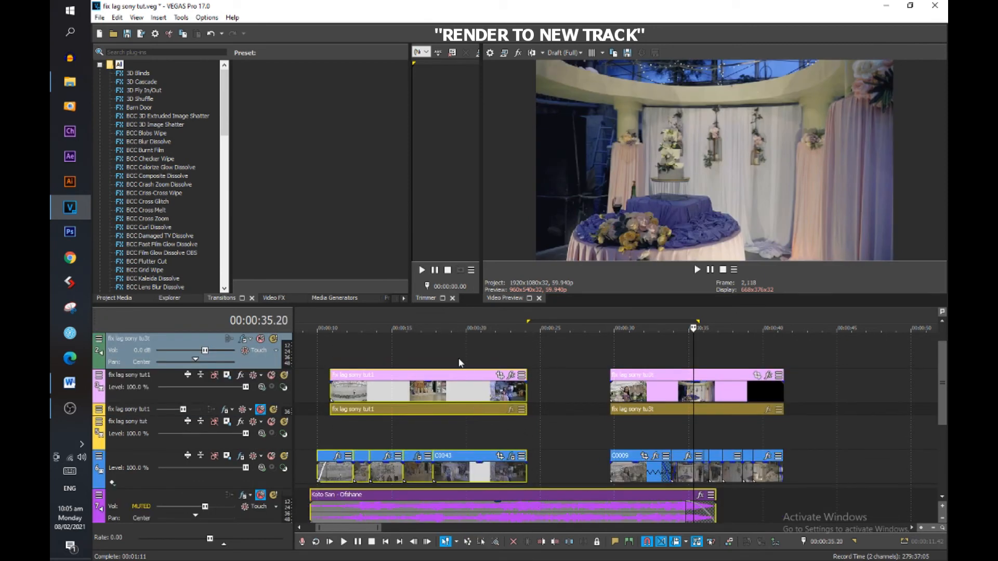
left_click(458, 365)
key("d")
left_click_drag(417, 461, 508, 470)
key("d")
key("d")
left_click_drag(387, 382, 517, 394)
left_click_drag(367, 394, 822, 386)
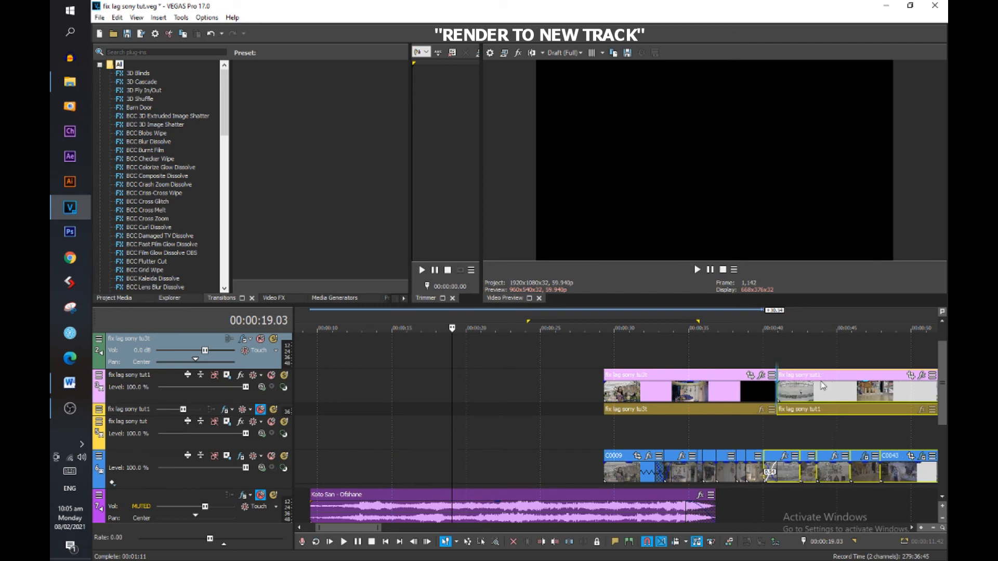
Select both rendered sections with their source clips and move them back to the start of the music clip
key("d")
left_click_drag(888, 459, 911, 465)
key("ctrl+d")
left_click_drag(692, 396, 398, 395)
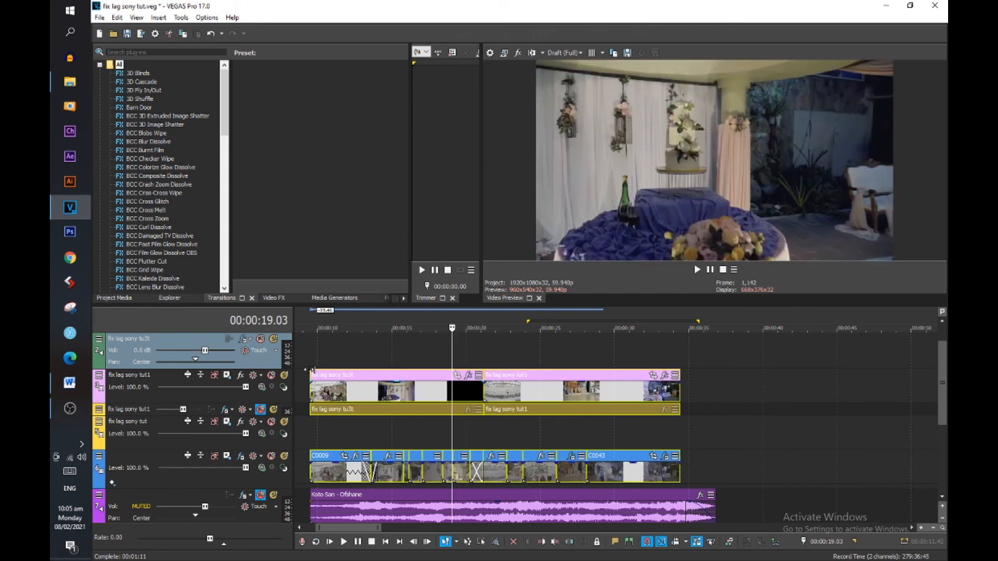
Unmute the music track and play the rearranged sequence from its beginning
left_click(313, 351)
left_click(343, 500)
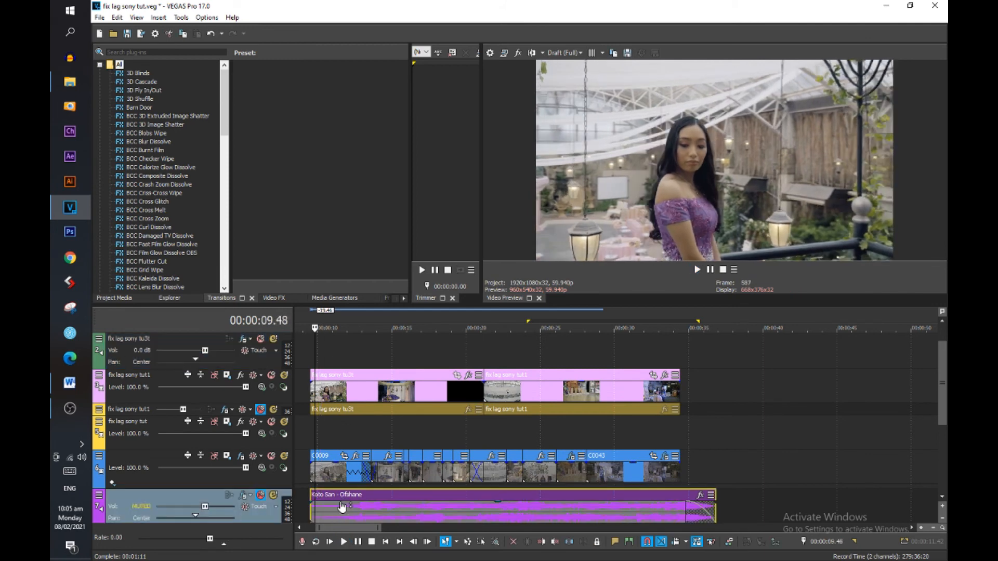
left_click(316, 349)
key("space")
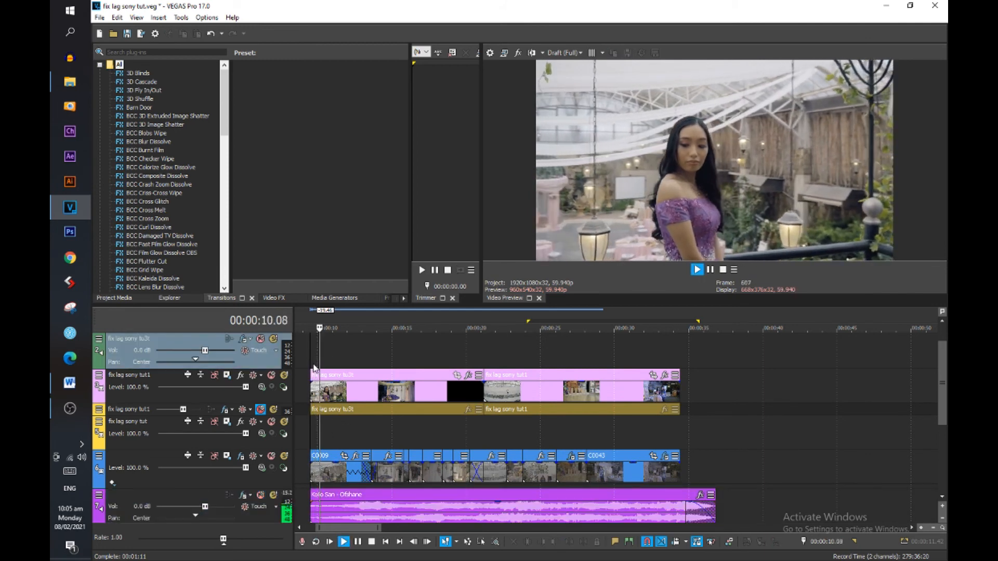